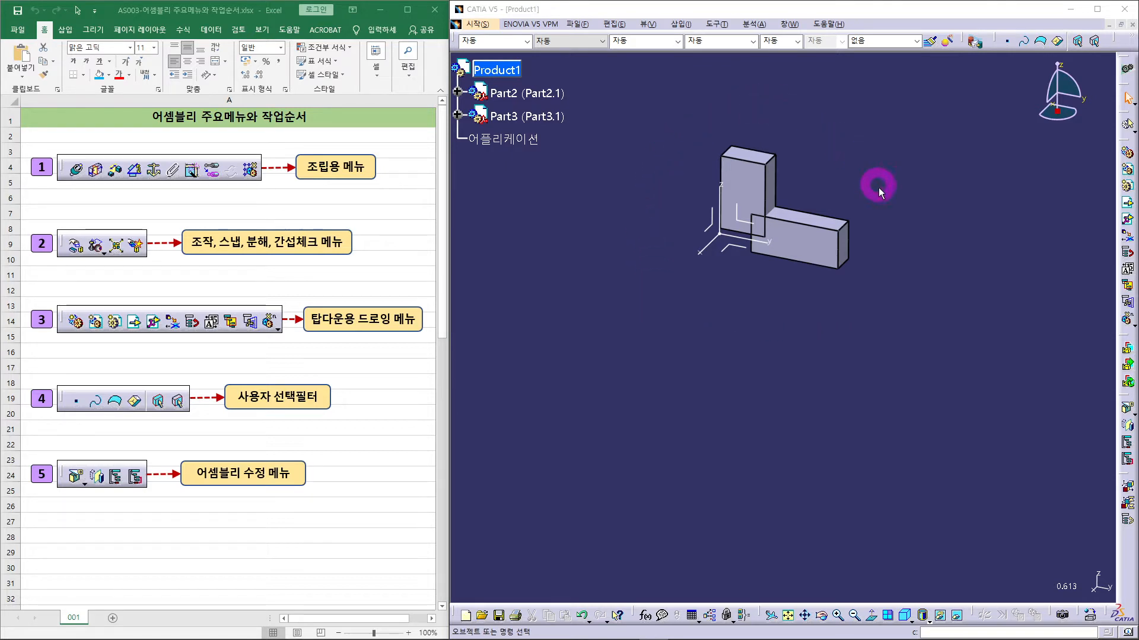
mouse_move(791, 298)
middle_down()
mouse_move(764, 315)
mouse_move(771, 278)
mouse_move(797, 306)
middle_up()
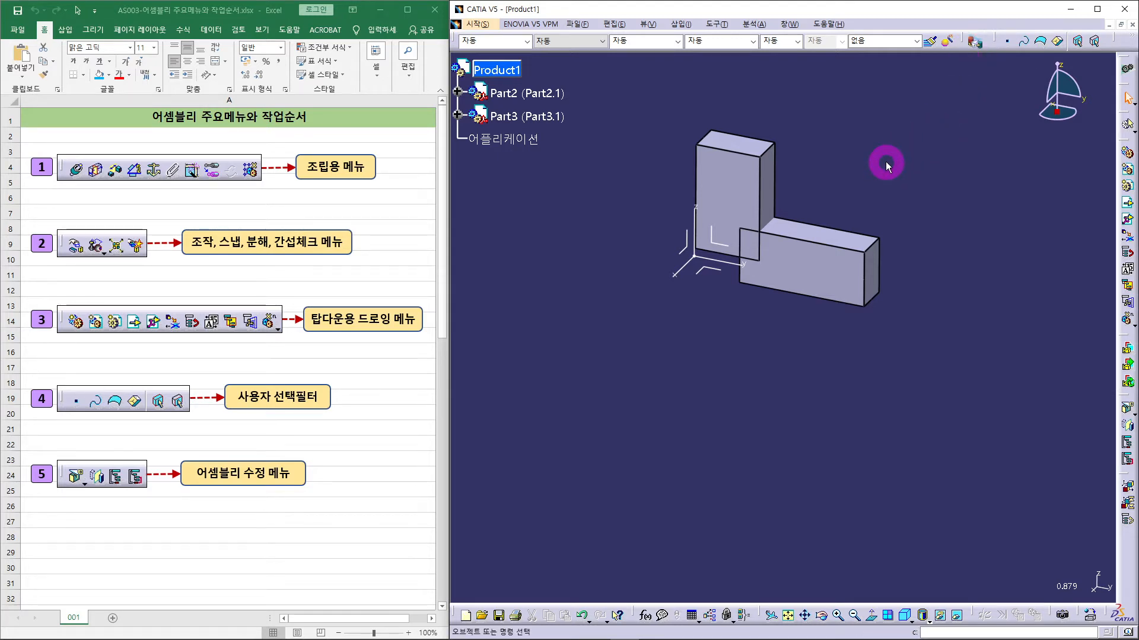
click(491, 70)
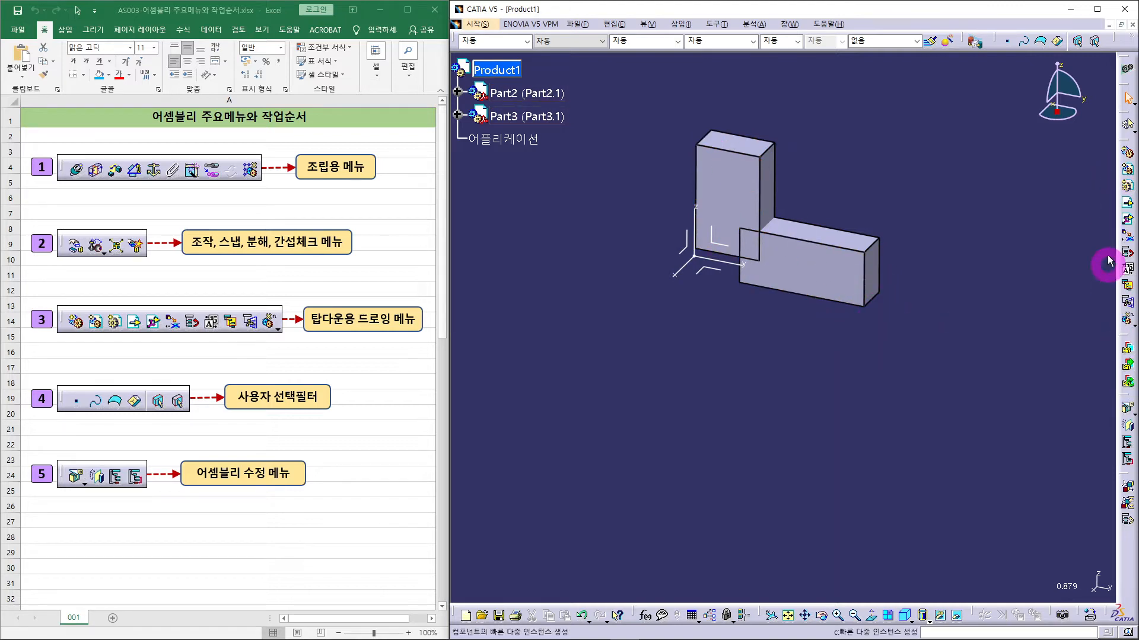
middle_drag(782, 352, 857, 265)
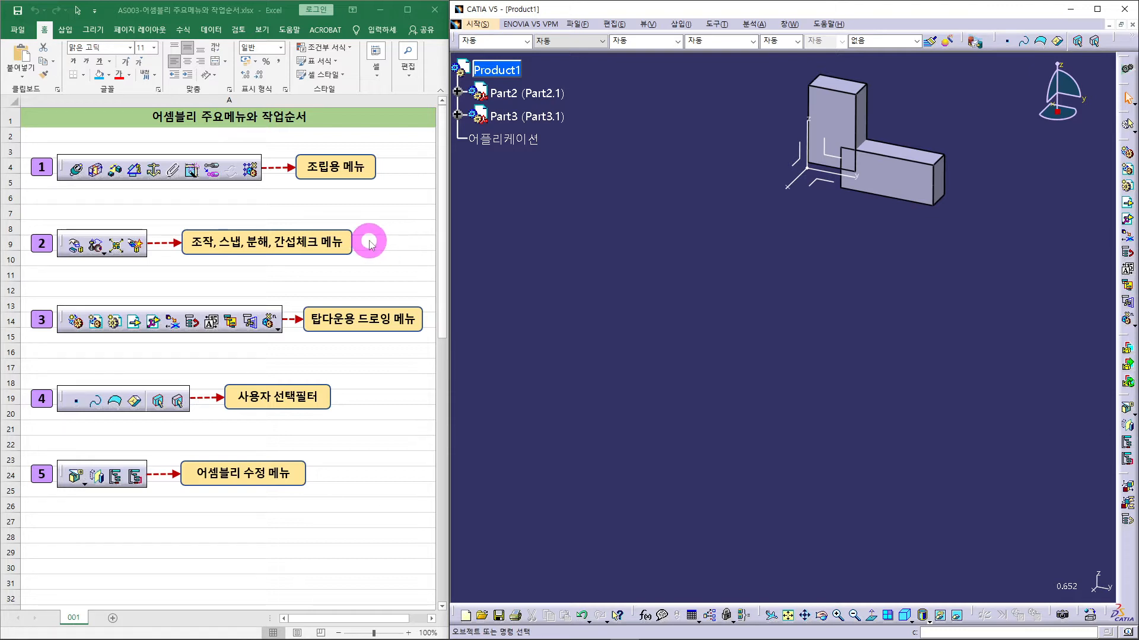
middle_drag(834, 280, 752, 257)
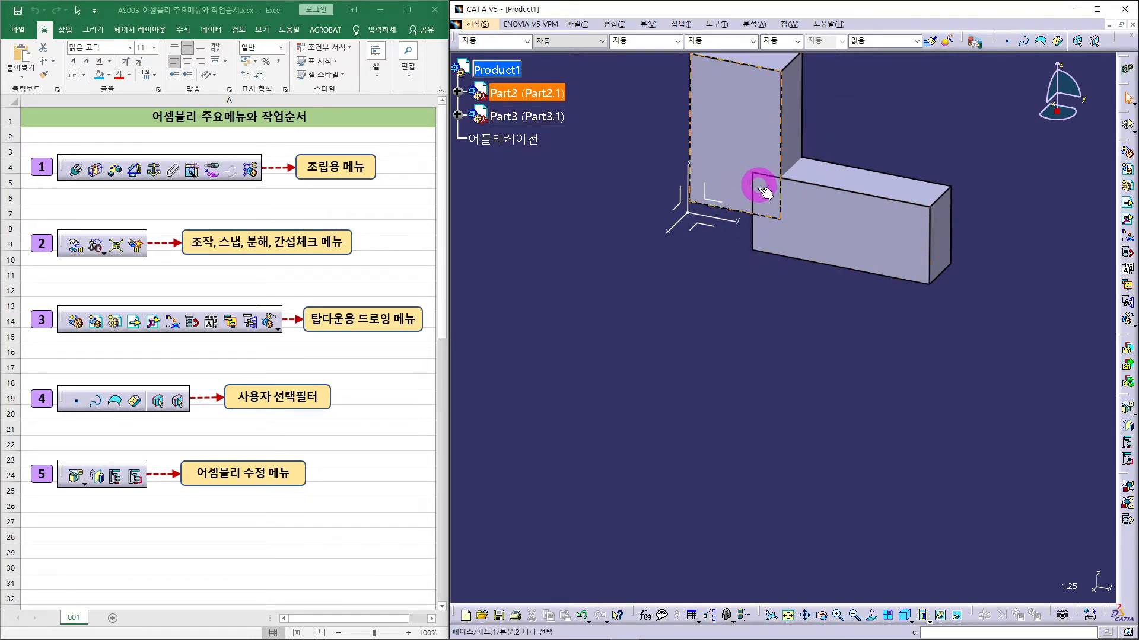
middle_drag(706, 274, 749, 291)
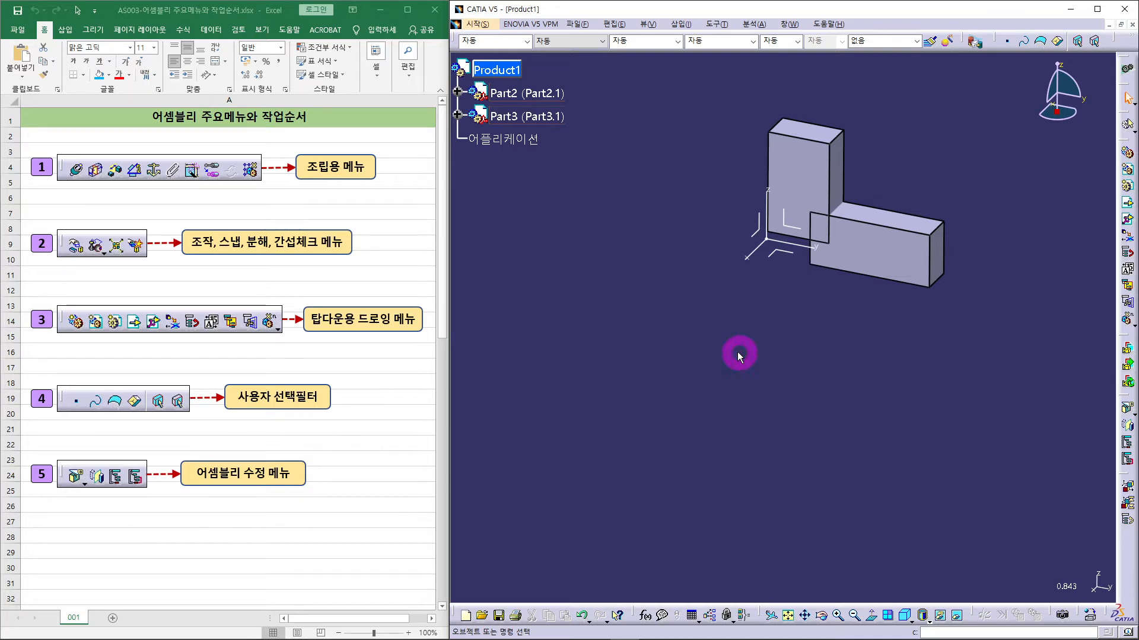
ctrl+middle_drag(793, 337, 911, 224)
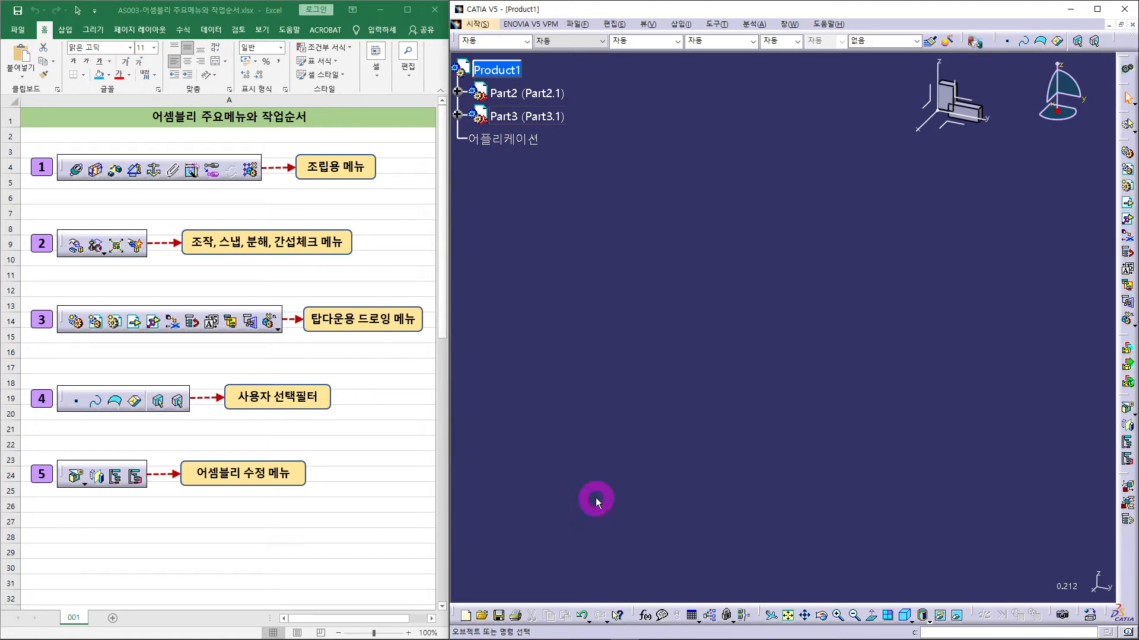
Undock the 사용자 선택 필터, 제약조건 and 이동 toolbars in the maximized window, then restore the window beside the spreadsheet.
click(1097, 10)
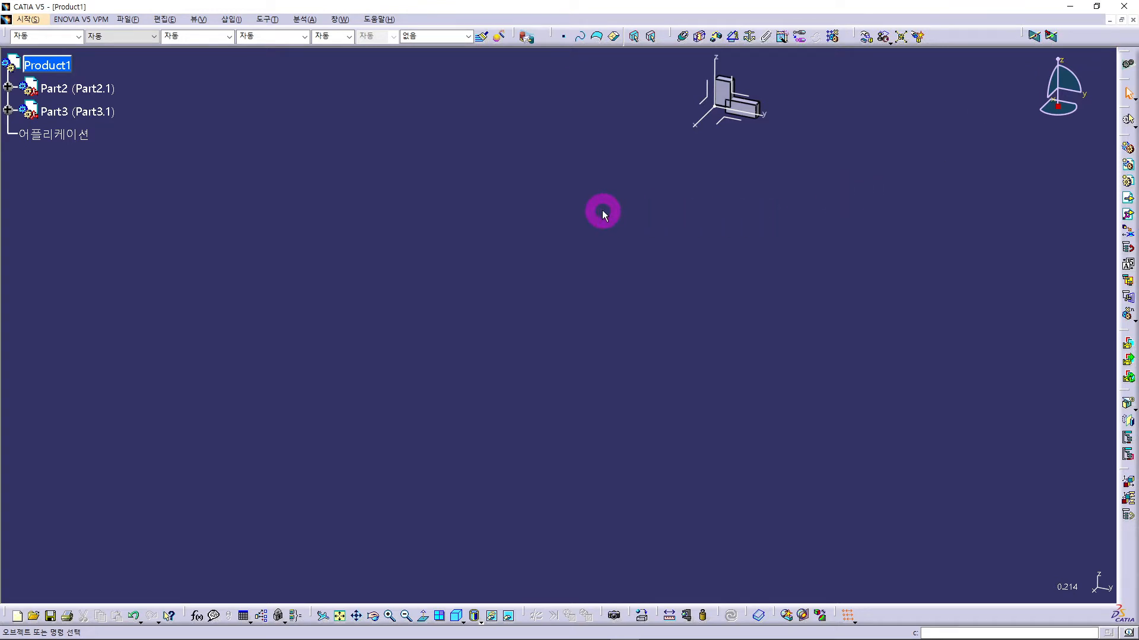
drag(548, 36, 415, 224)
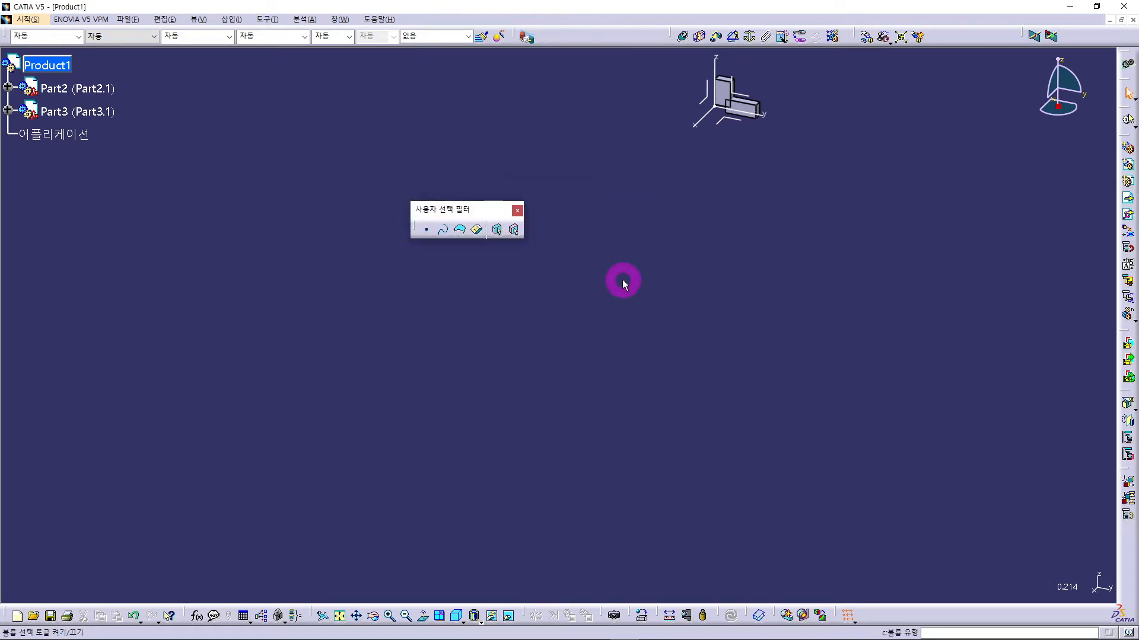
drag(669, 37, 421, 291)
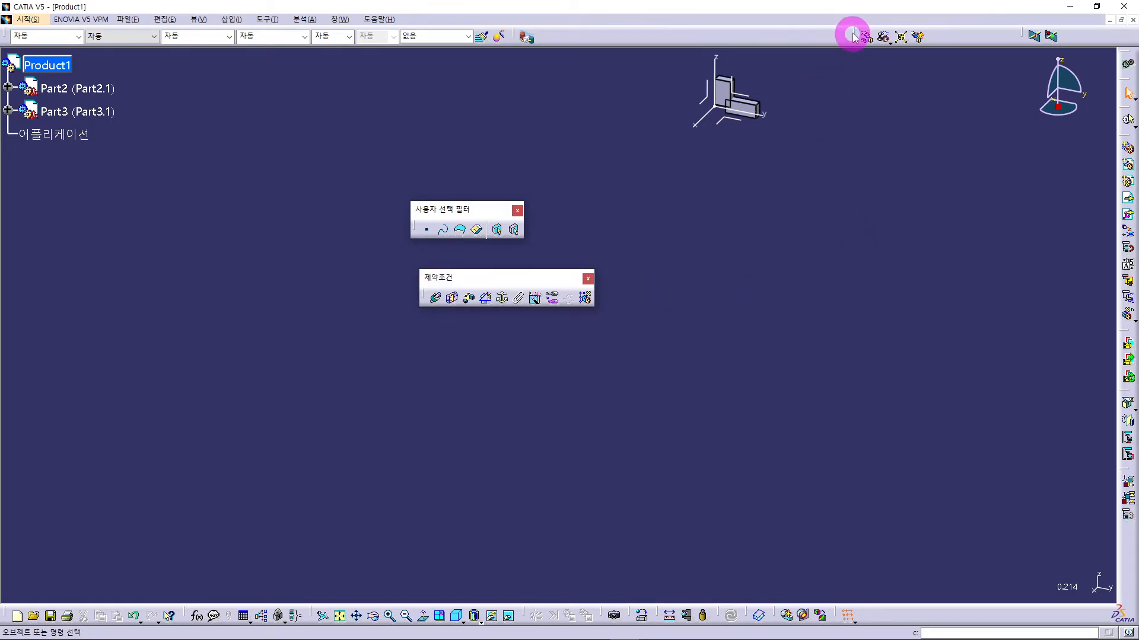
drag(855, 35, 441, 380)
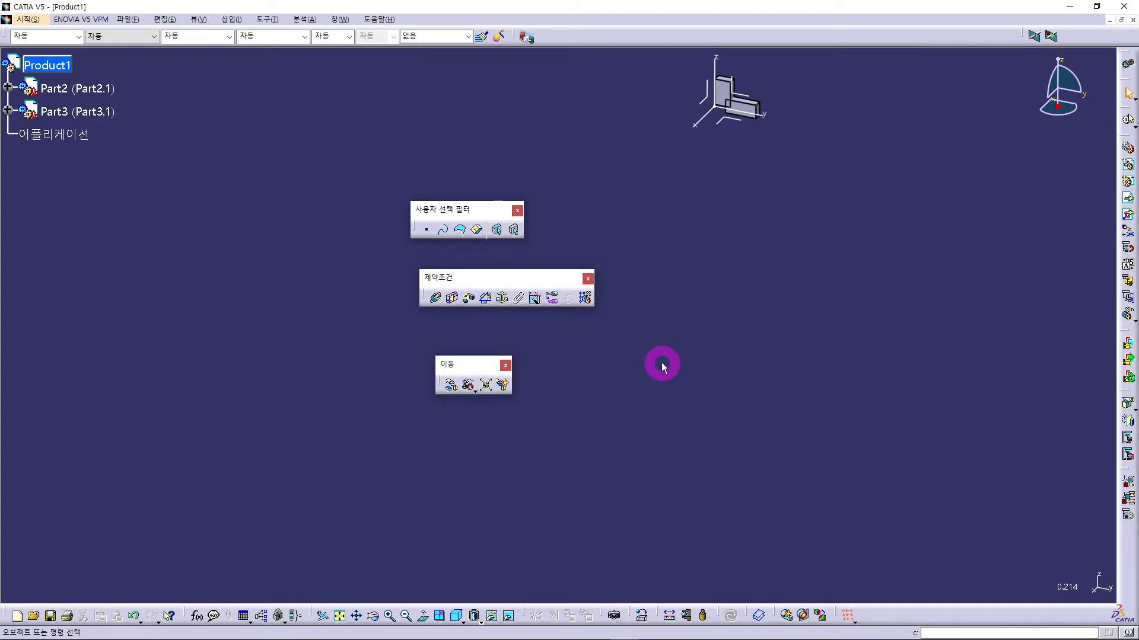
click(1097, 7)
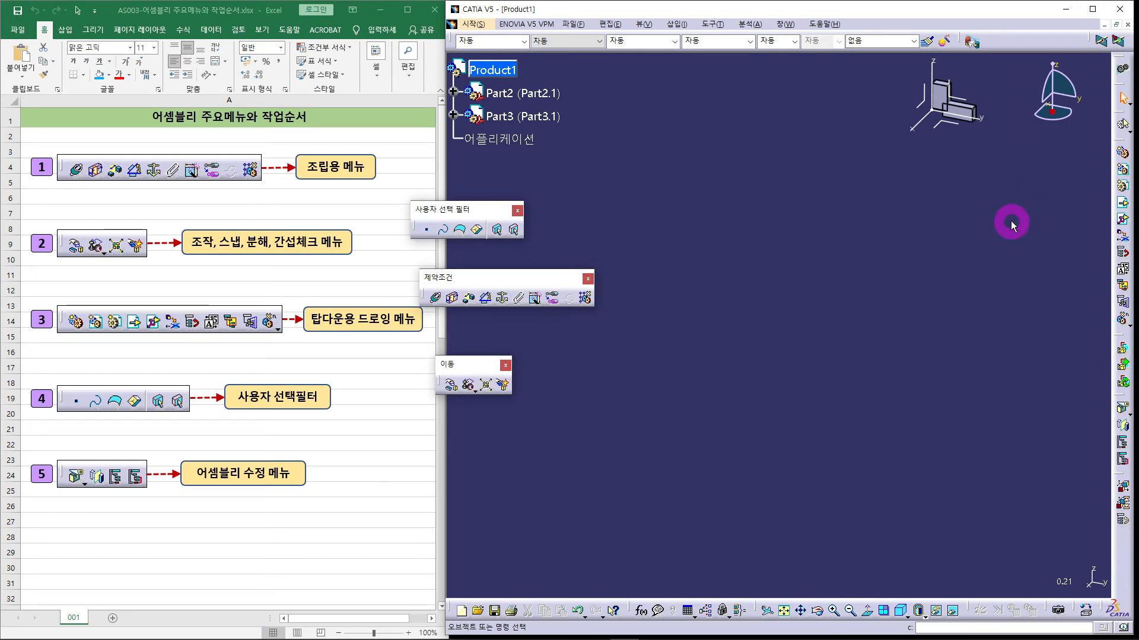
Arrange the floating toolbars over the 3D view in the order 제약조건, 이동, and 사용자 선택 필터 lowest with a gap above it.
drag(474, 209, 733, 135)
drag(508, 278, 758, 197)
drag(468, 365, 705, 252)
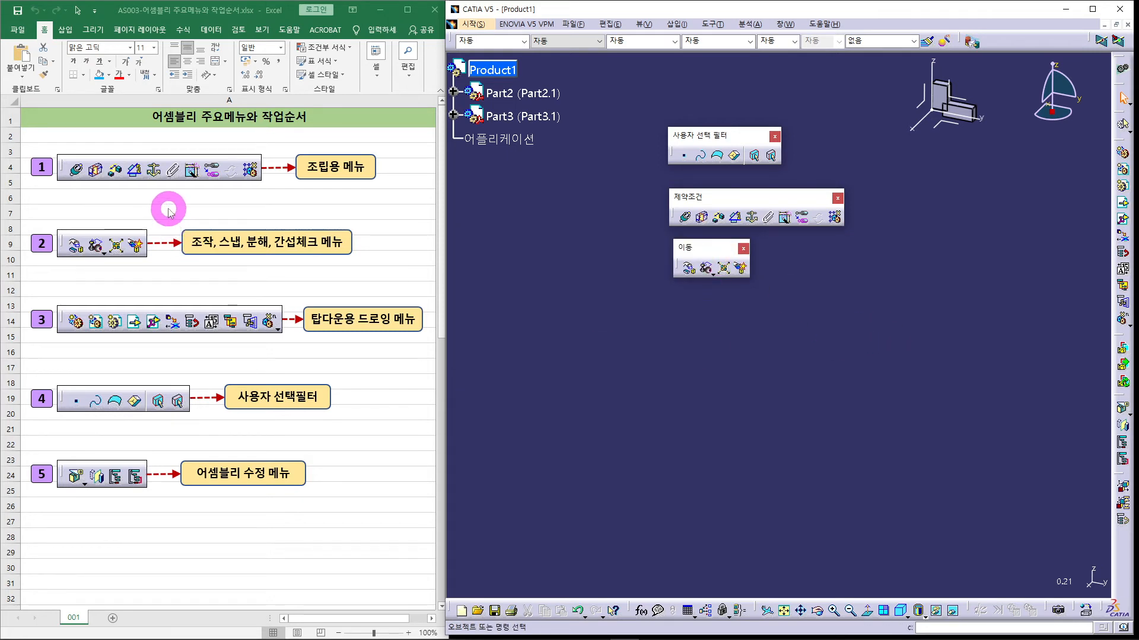
drag(727, 197, 717, 187)
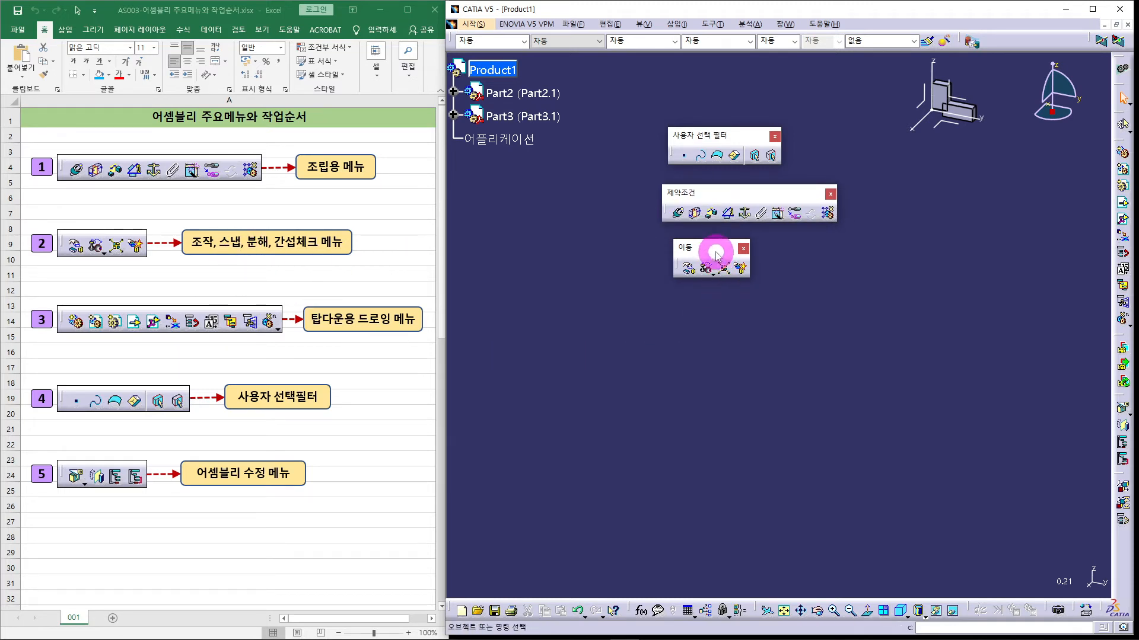
drag(704, 252, 696, 256)
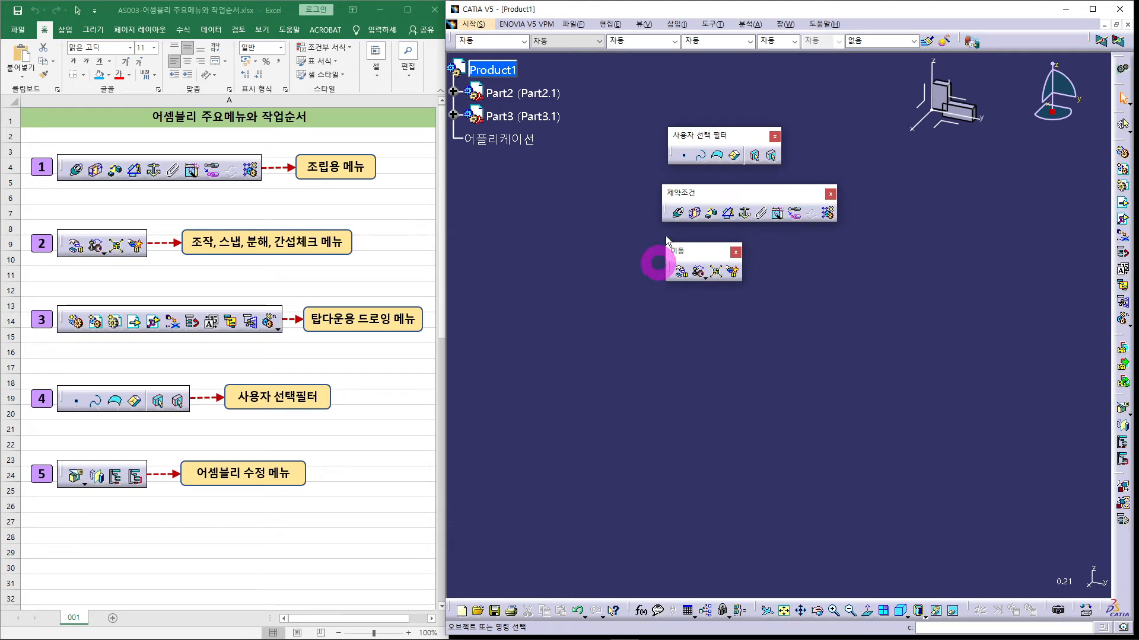
drag(716, 136, 720, 390)
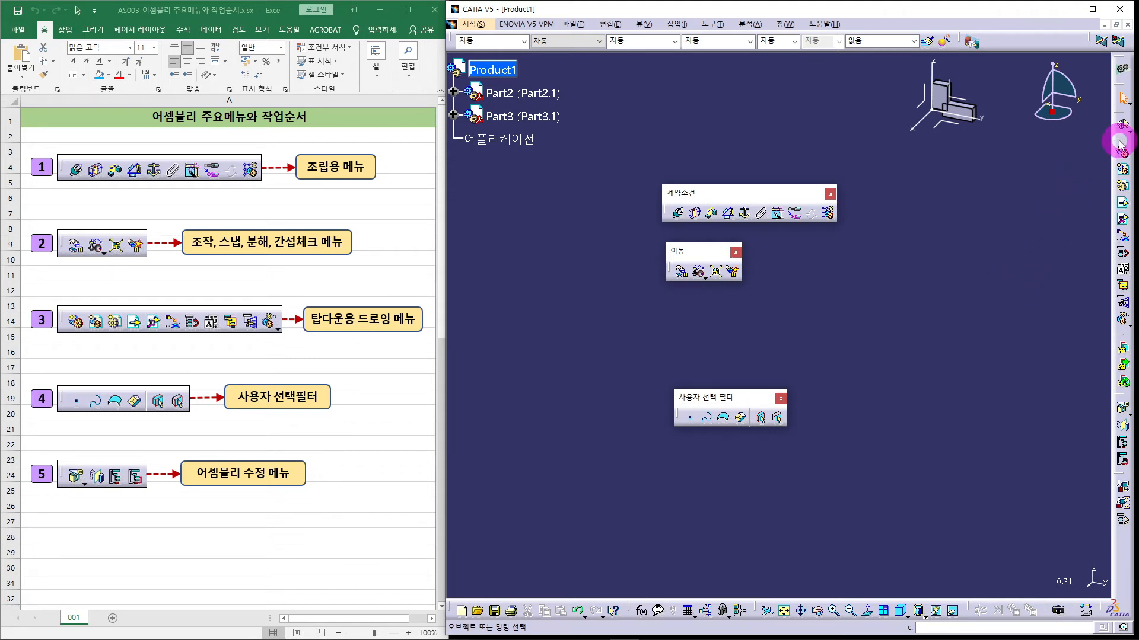
Undock the 프로덕트 구조 도구 toolbar, turn it horizontal and place it between the 이동 and 사용자 선택 필터 toolbars.
drag(1119, 142, 854, 275)
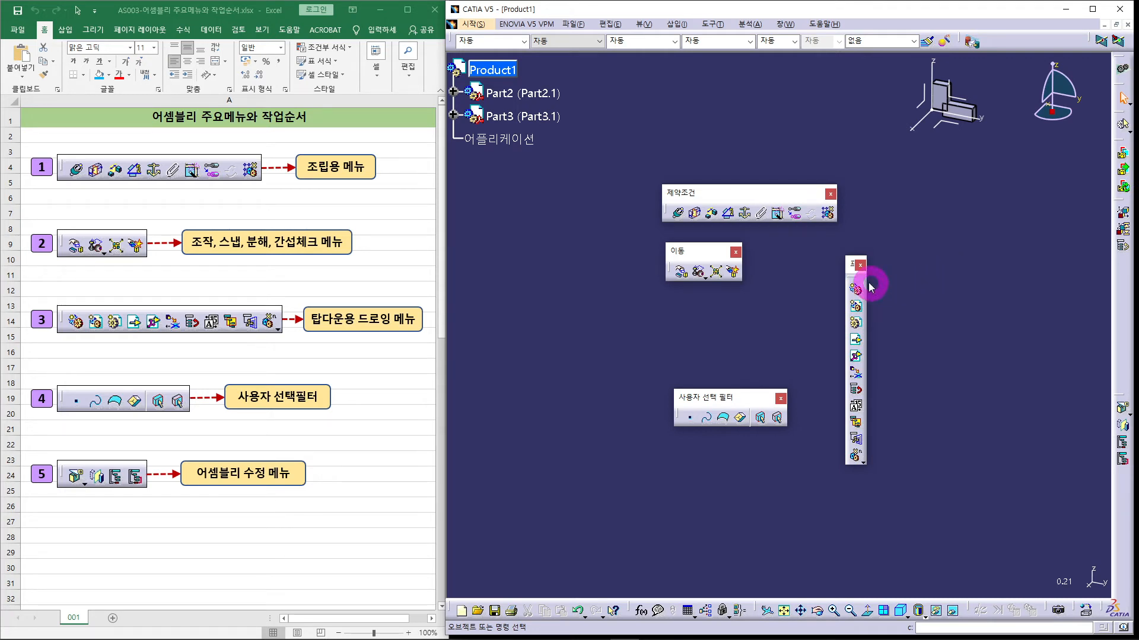
shift+drag(854, 275, 870, 270)
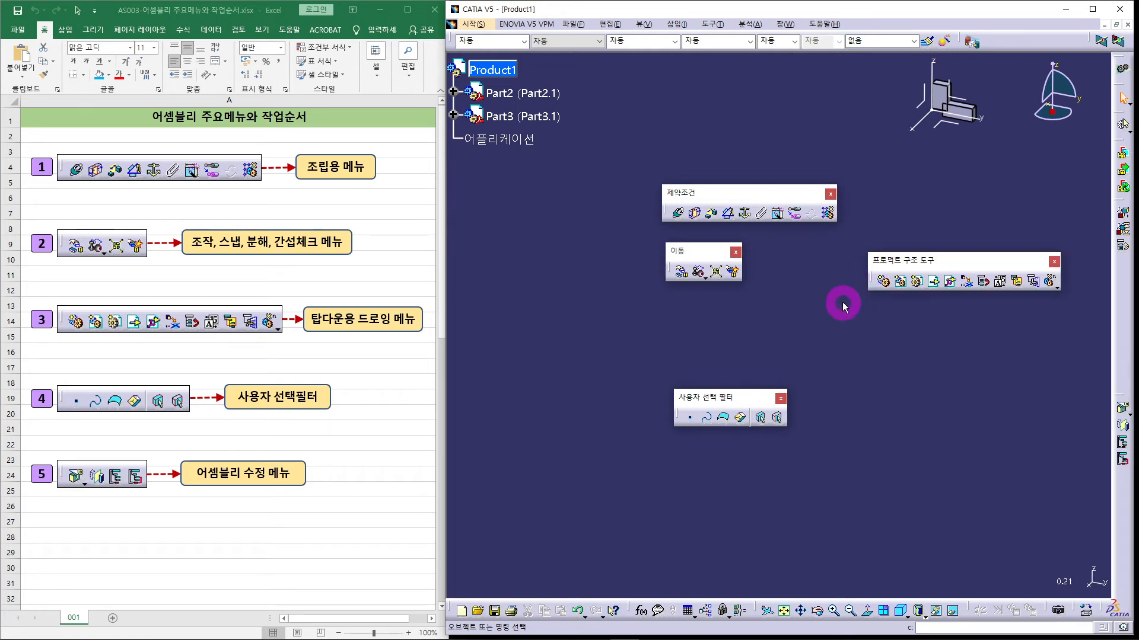
drag(982, 262, 782, 301)
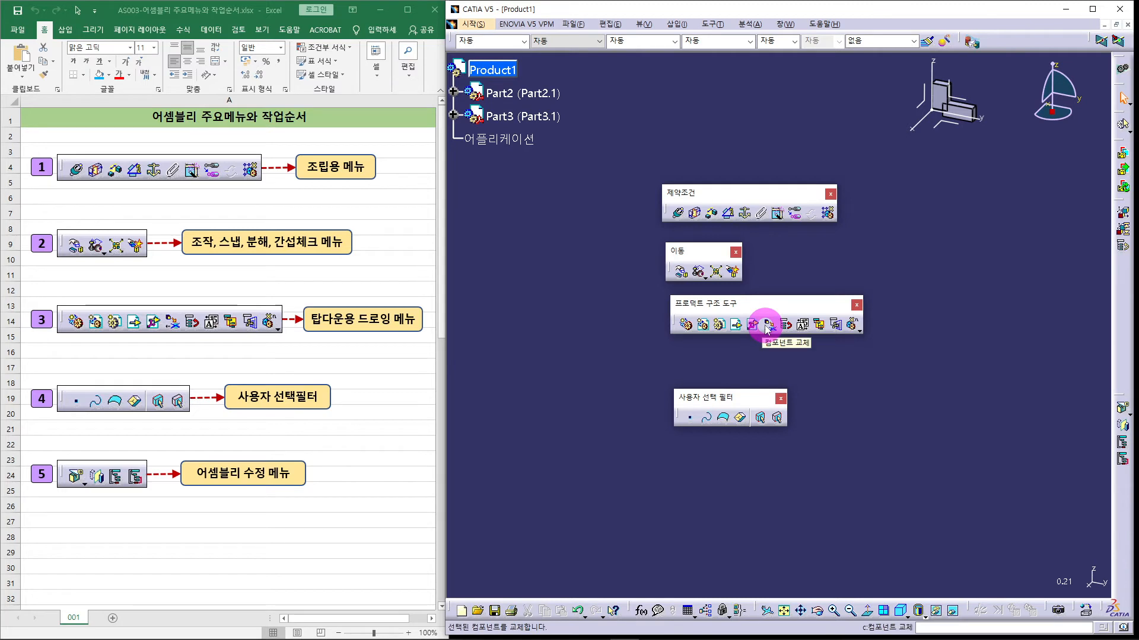
drag(724, 395, 722, 362)
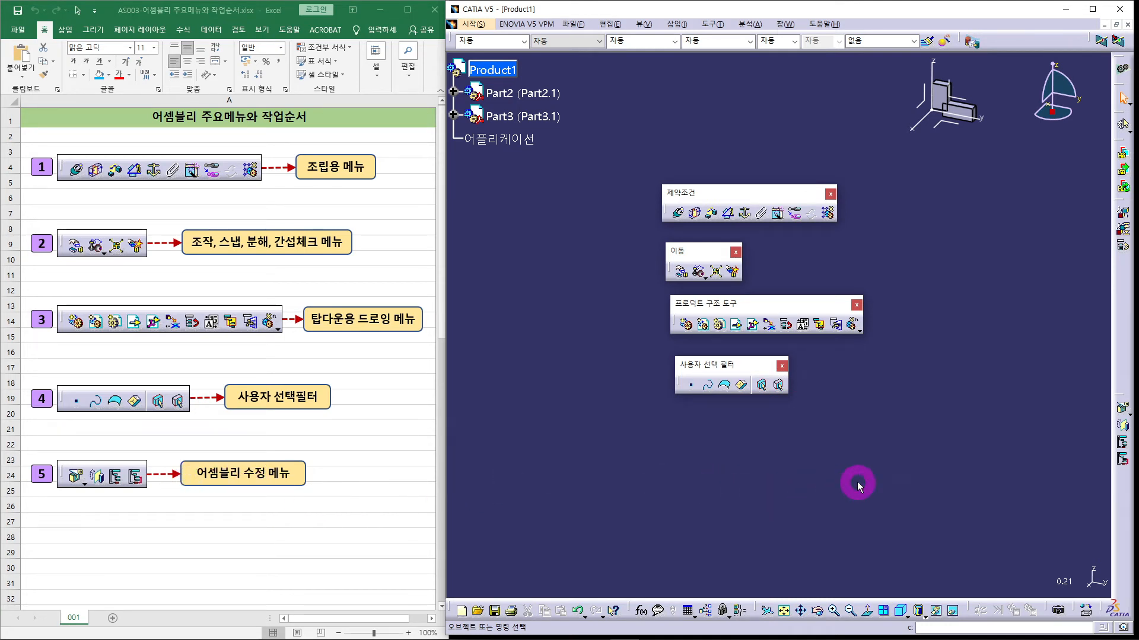
Undock the 어셈블리 피처 toolbar and place it horizontally beneath the 사용자 선택 필터 toolbar.
drag(1117, 398, 860, 403)
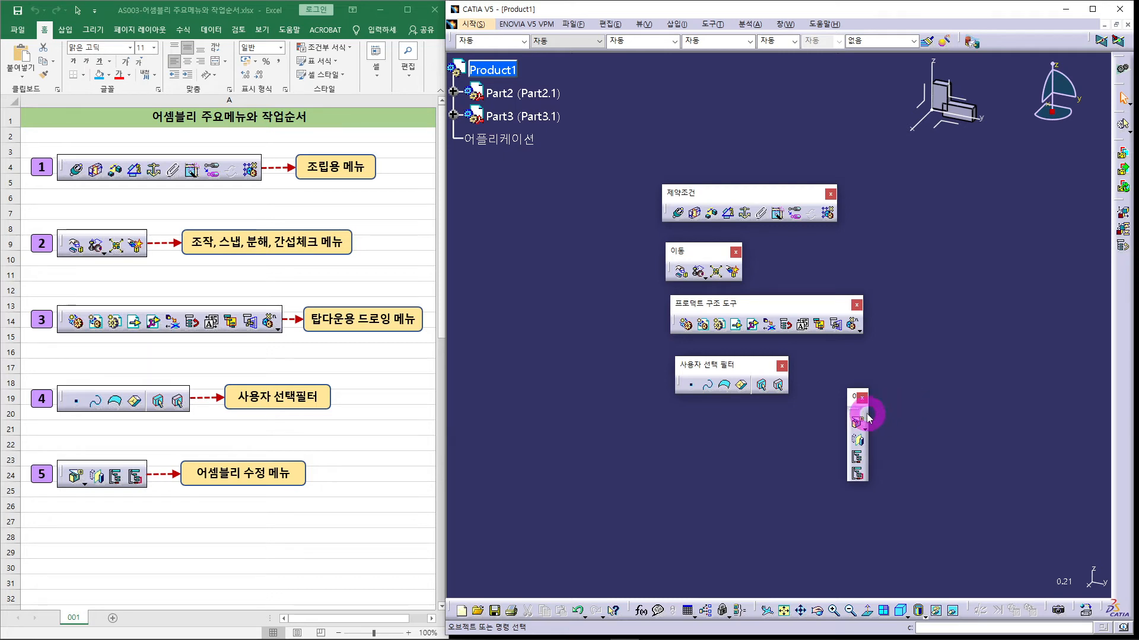
drag(855, 409, 878, 400)
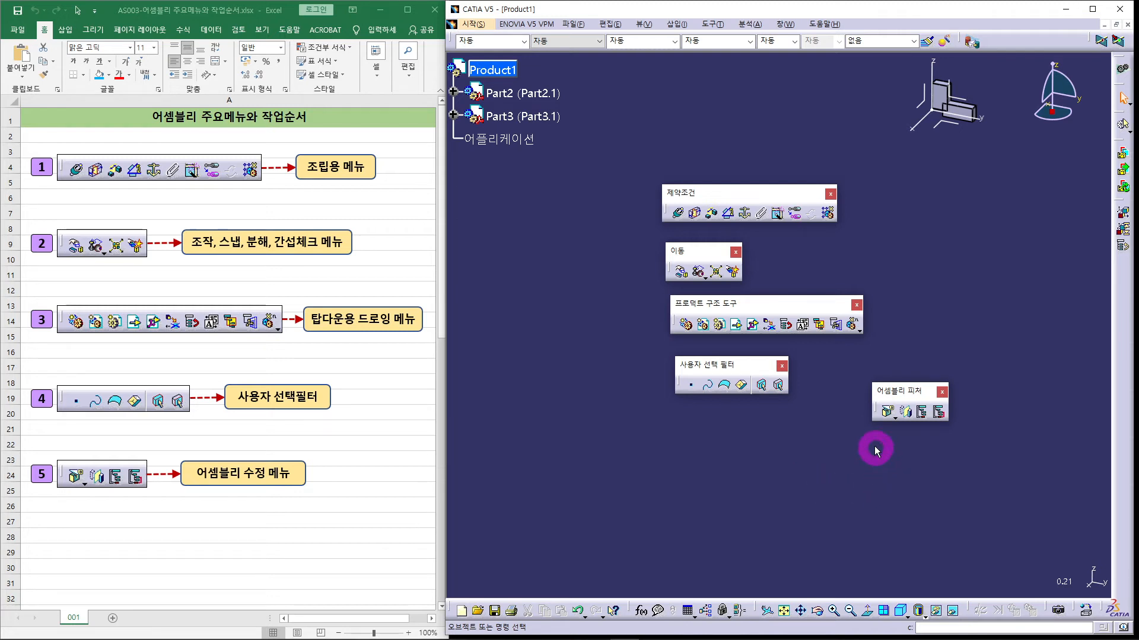
click(878, 413)
shift+drag(878, 412, 792, 458)
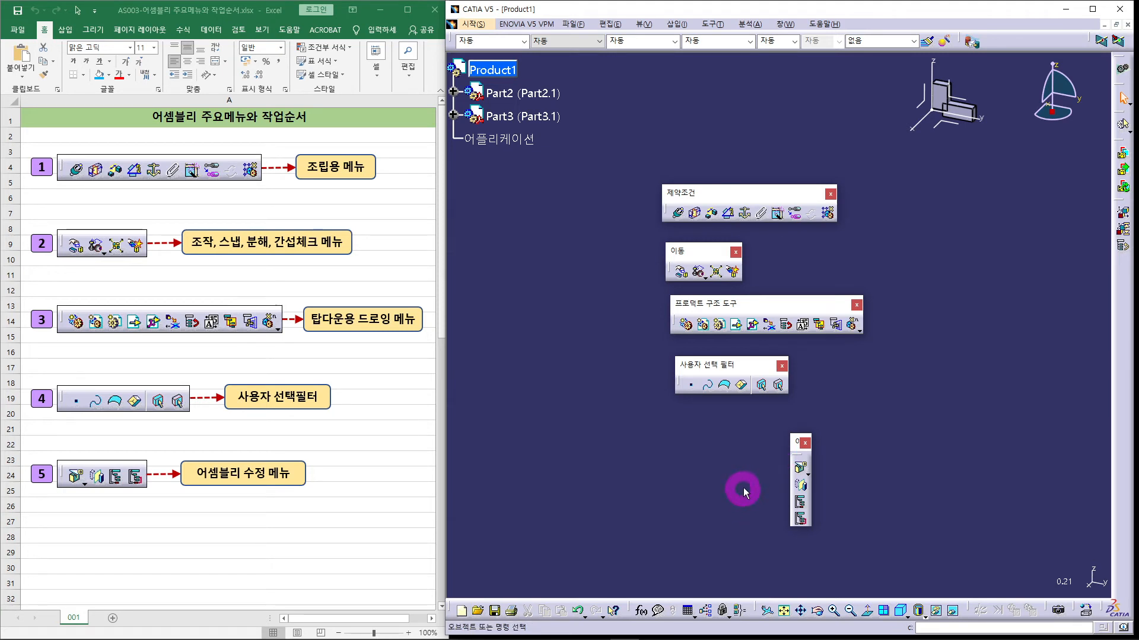
drag(849, 439, 706, 420)
click(856, 493)
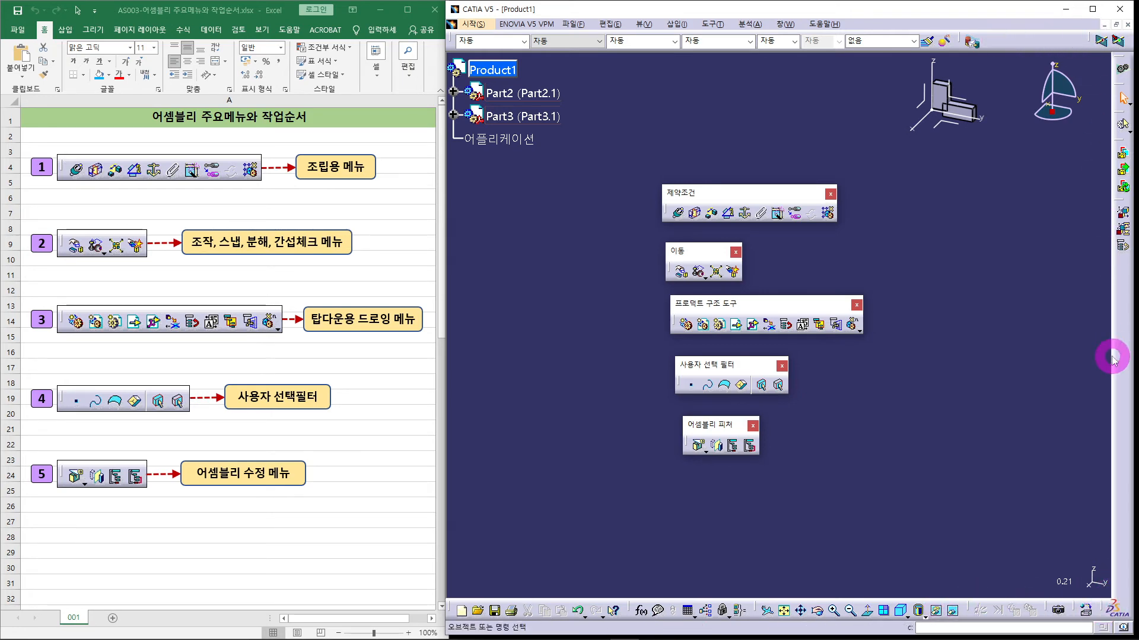
Examine the toolbar position lock setting (잠금 도구 모음 위치) in the 사용자 정의 options and close the dialog without changing it.
right_click(1125, 276)
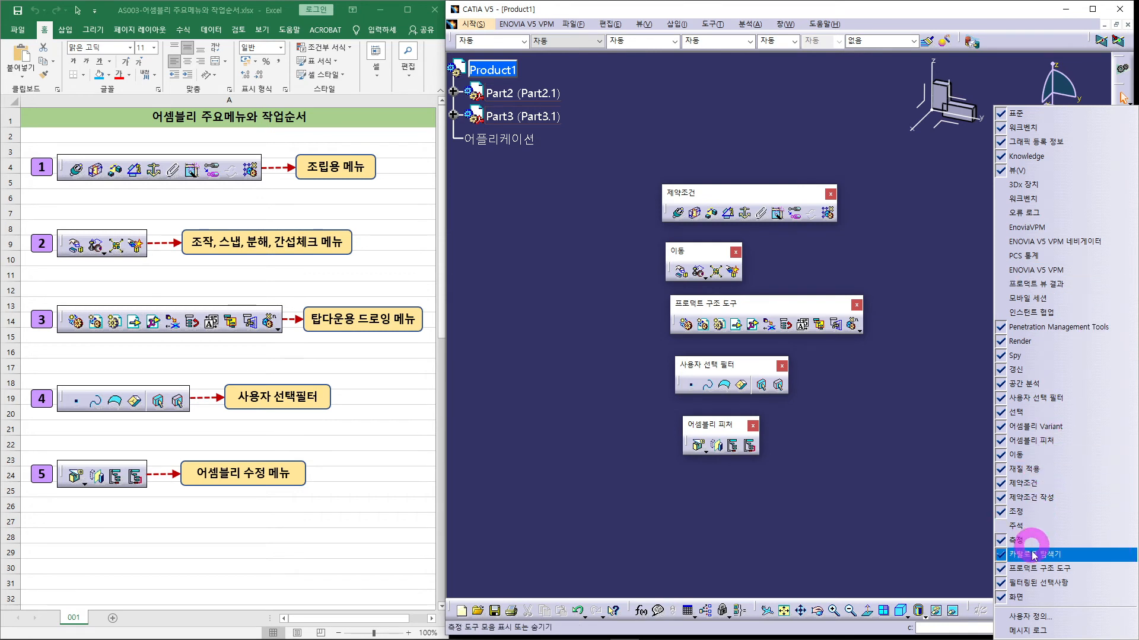
click(1038, 618)
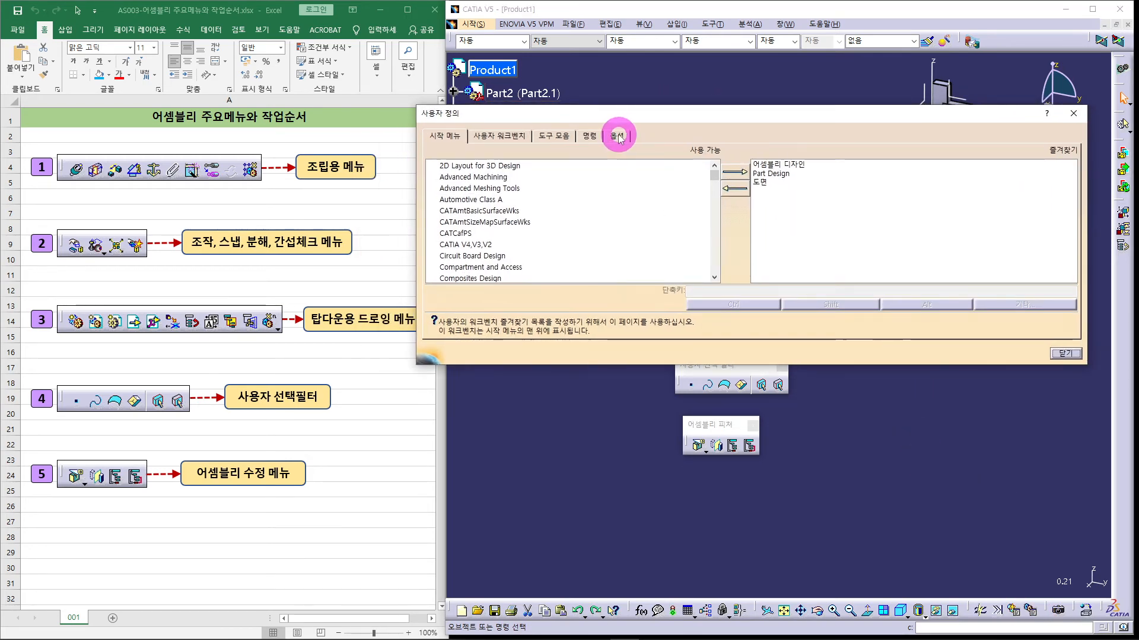
click(618, 136)
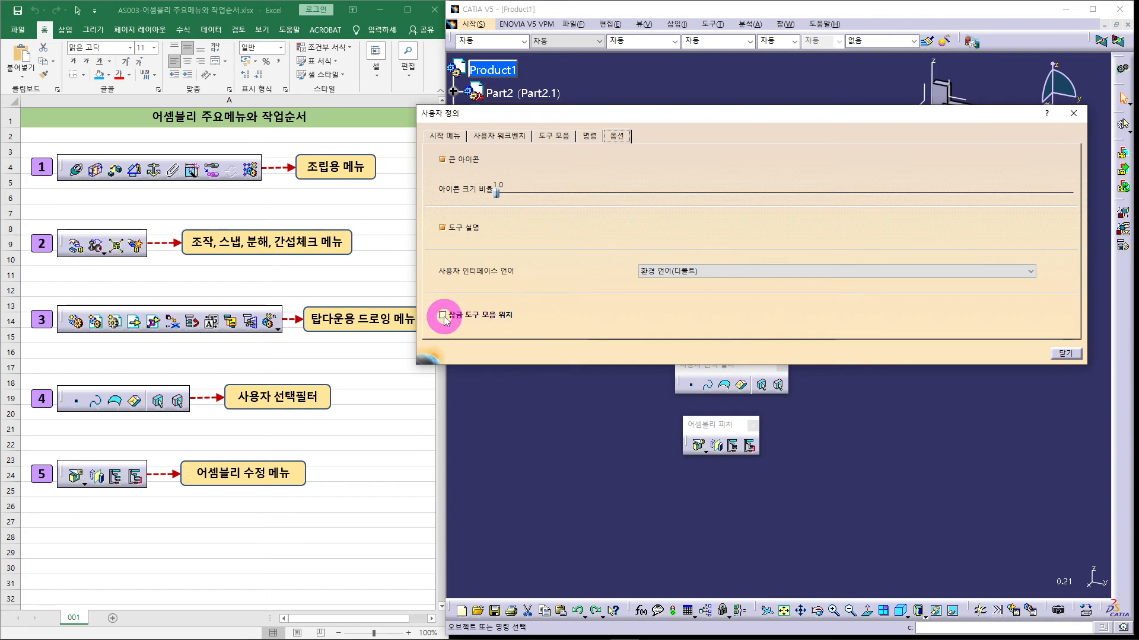
drag(719, 112, 276, 101)
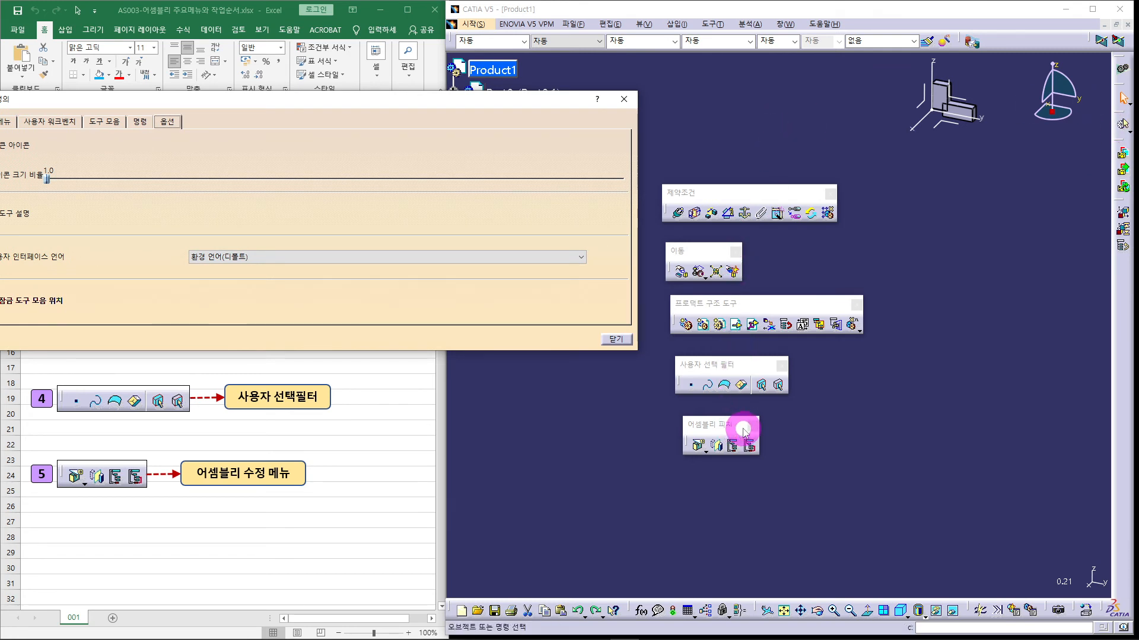
drag(224, 97, 590, 41)
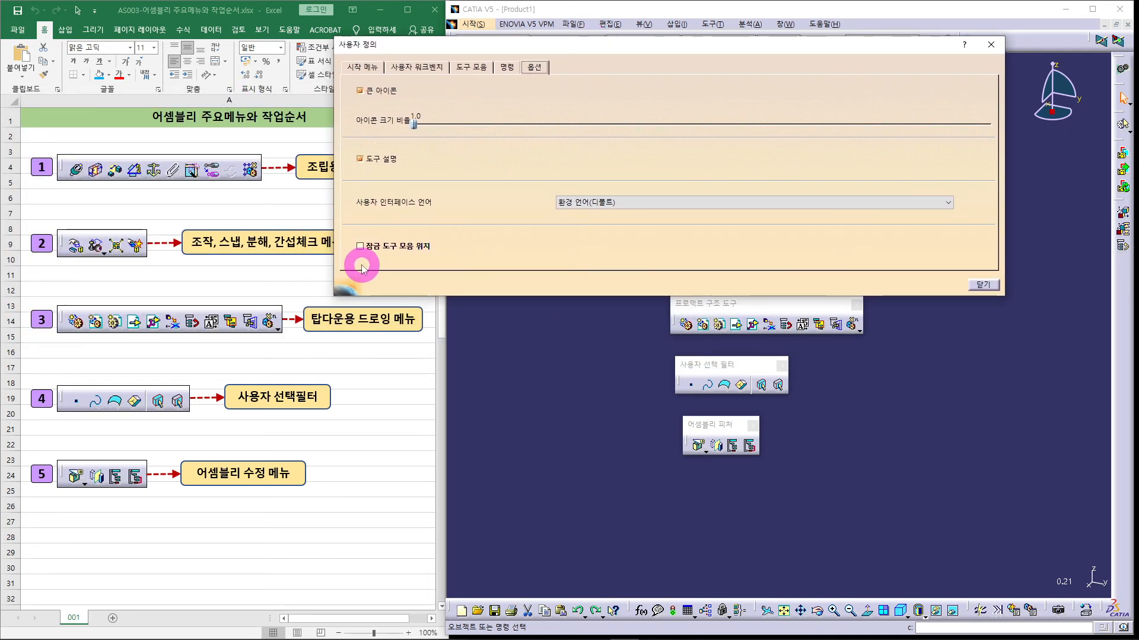
click(988, 283)
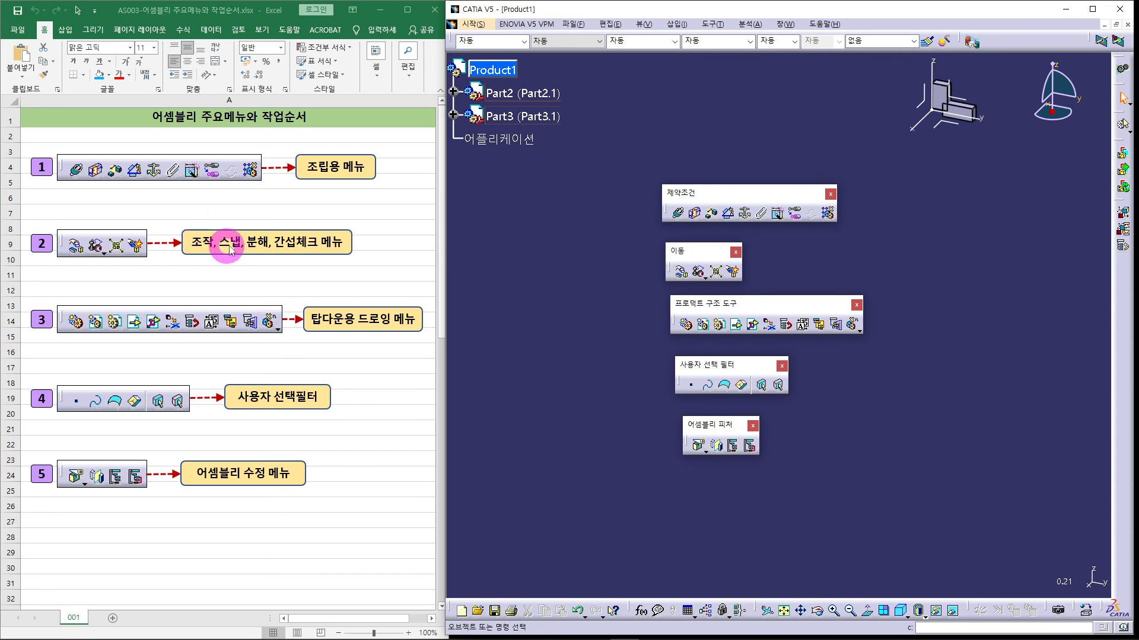
click(544, 259)
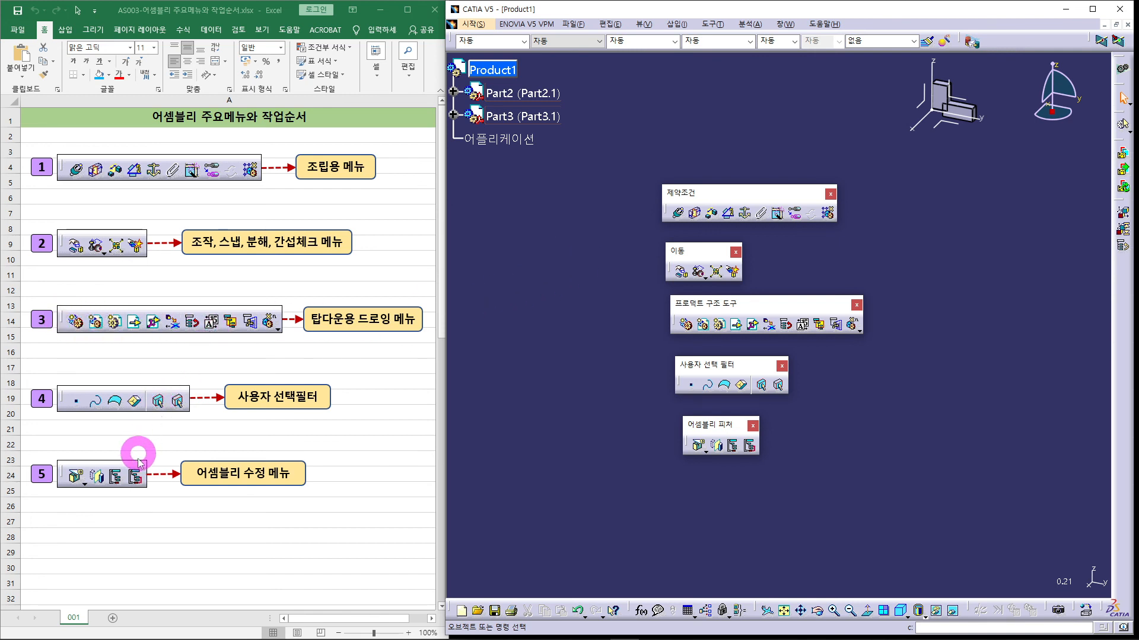
click(509, 440)
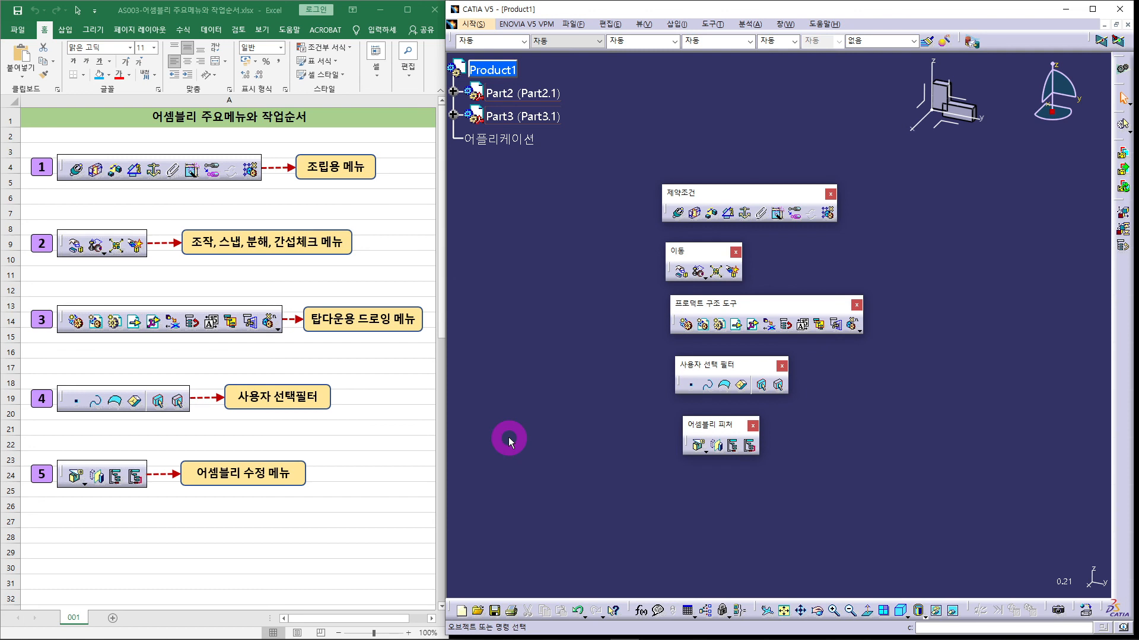